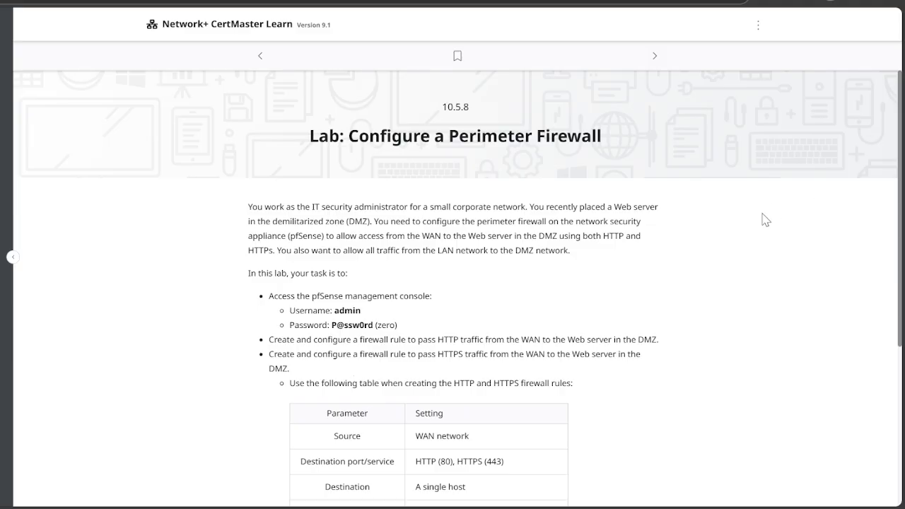
- Start the lab and sign in to the pfSense web configurator with the admin username and password
scroll(755, 220, down, 3)
click(263, 397)
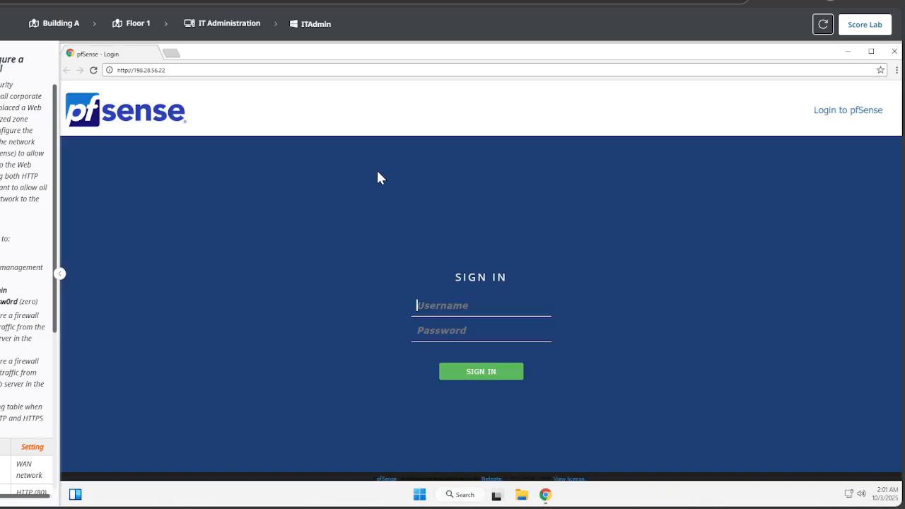
click(471, 301)
text(admin)
click(476, 330)
text(P)
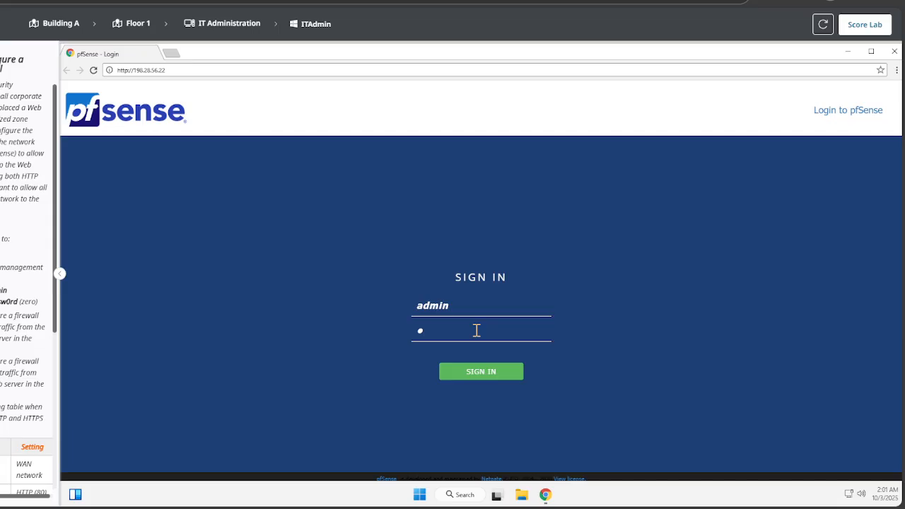
text(@ssw0rd)
key(Return)
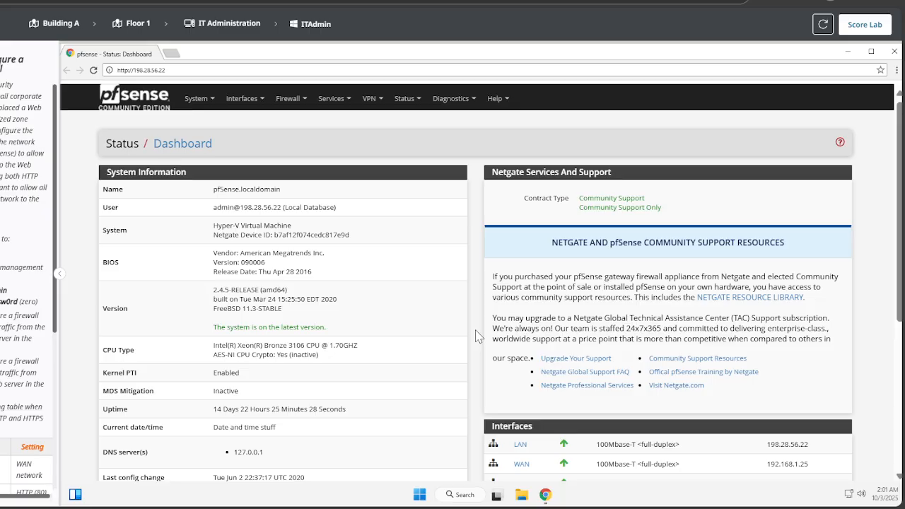
- Go to Firewall > Rules, DMZ tab, and add a new rule
click(309, 102)
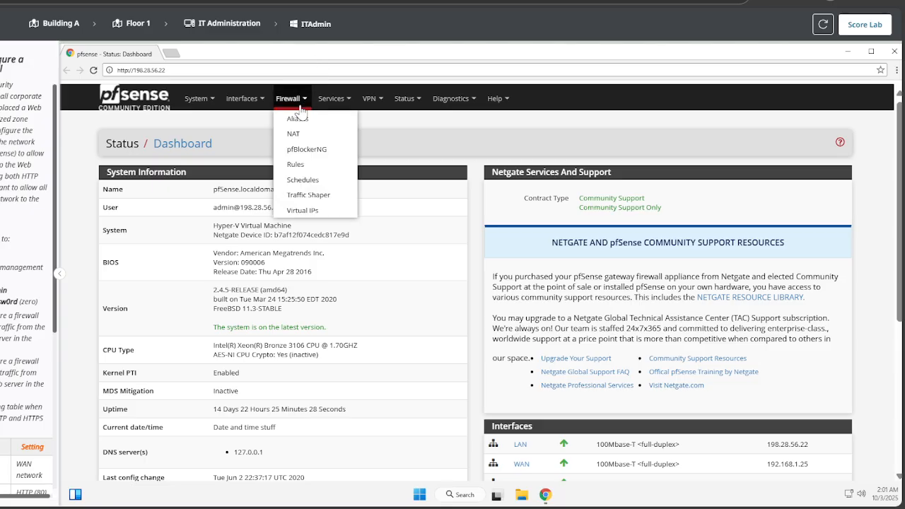
click(306, 165)
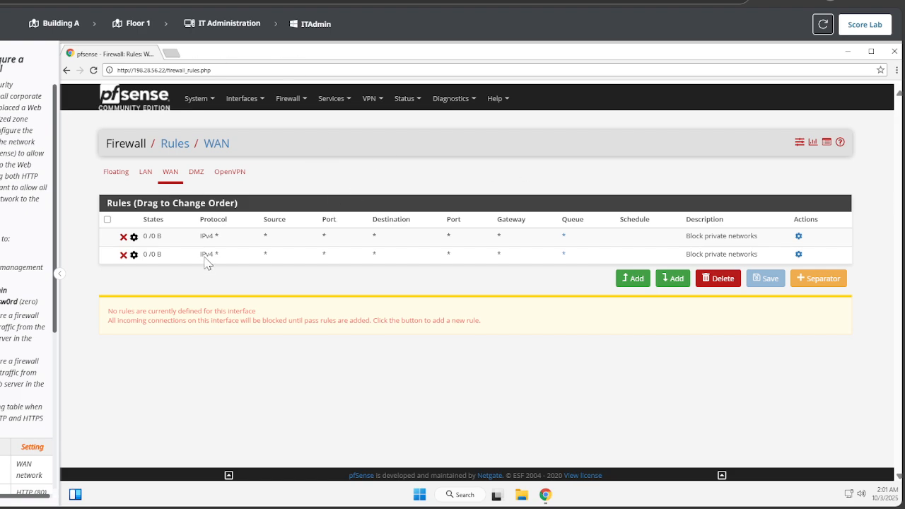
click(202, 175)
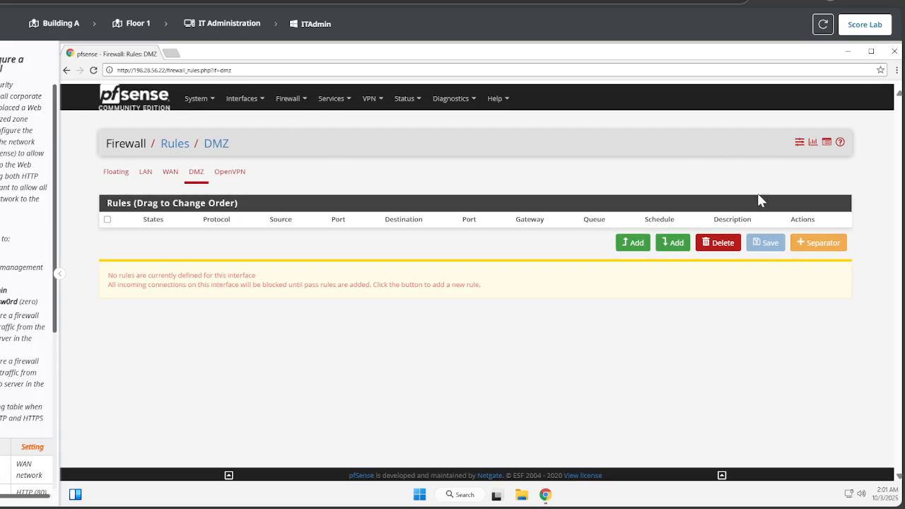
click(628, 245)
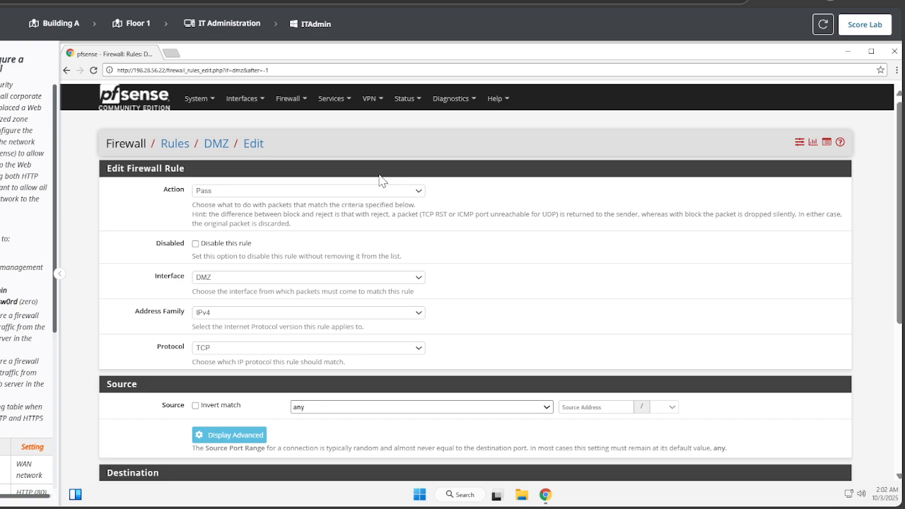
- Set the rule source to WAN net and the destination to single host 172.16.1.5
scroll(326, 304, down, 2)
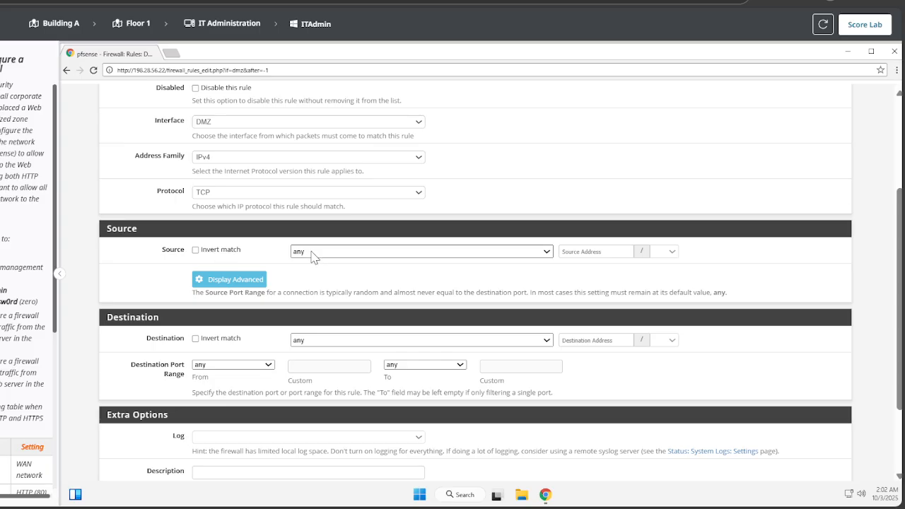
click(321, 415)
click(344, 340)
click(319, 139)
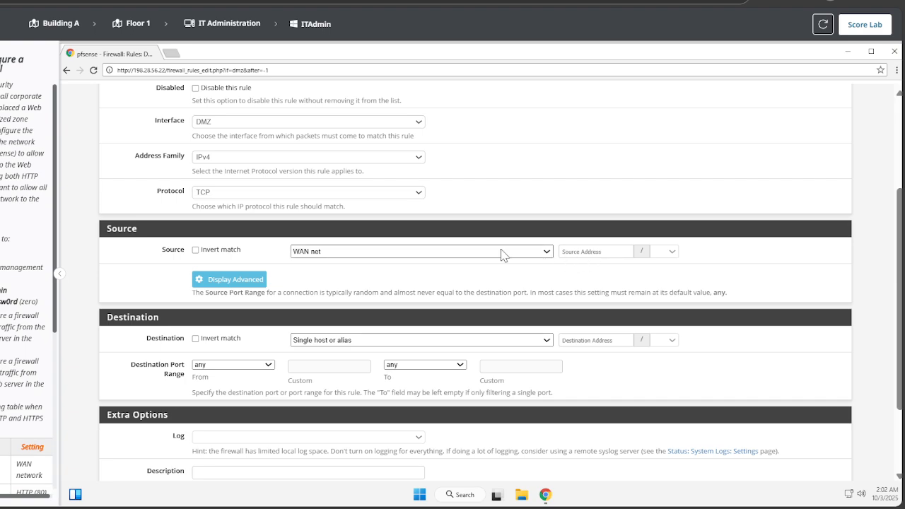
click(579, 340)
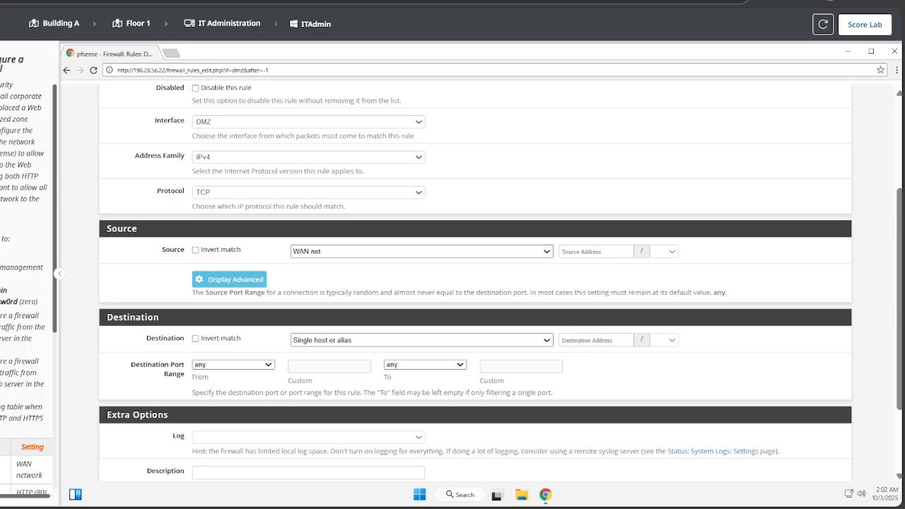
scroll(21, 396, down, 3)
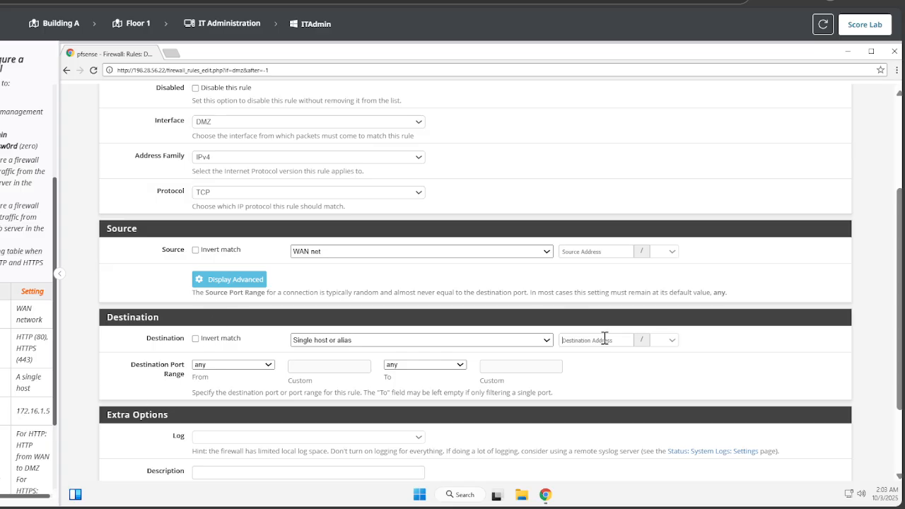
text(172.16.1)
text(.5)
scroll(27, 283, right, 1)
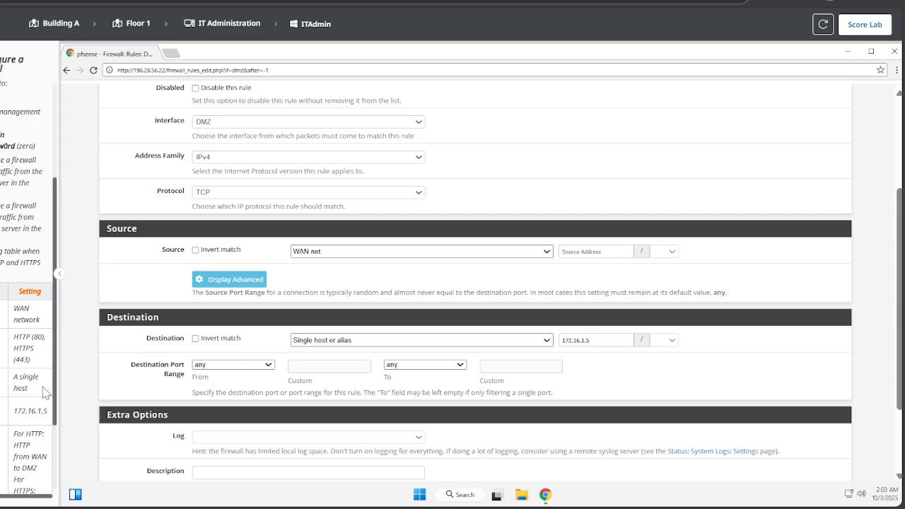
- Restrict the destination port to HTTP (80) and describe the rule 'HTTP from WAN to DMZ'
click(228, 144)
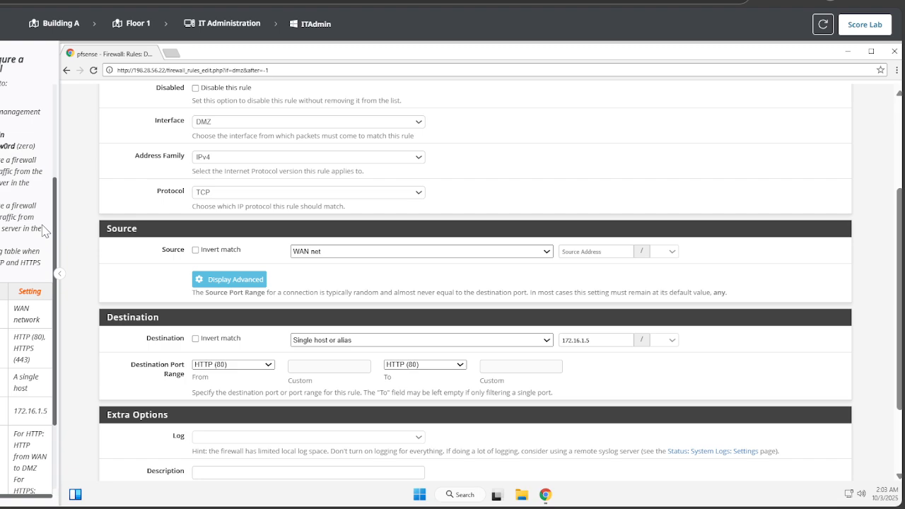
scroll(447, 167, down, 2)
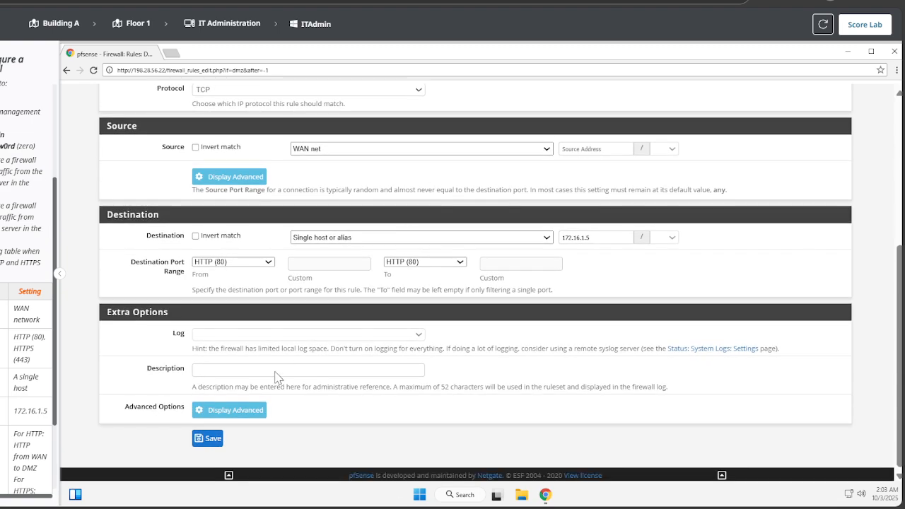
click(249, 369)
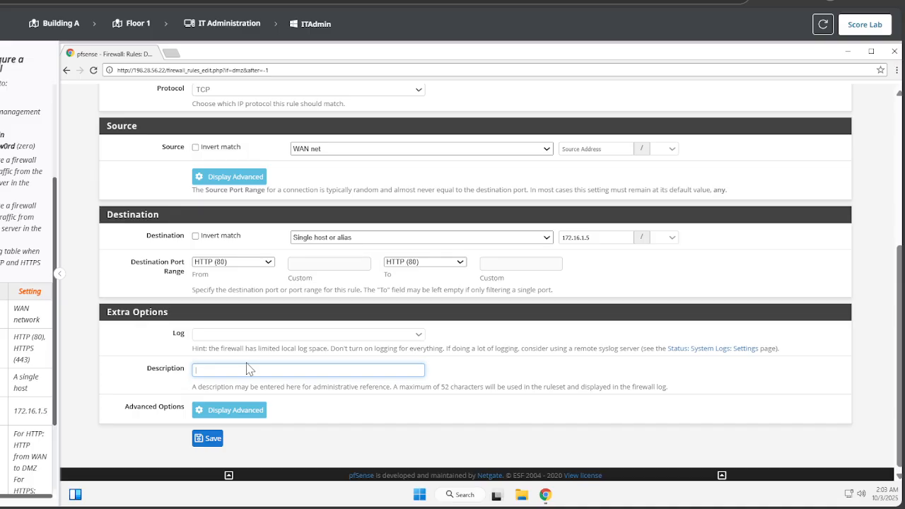
text(HHTP FR)
key(BackSpace)
key(BackSpace)
key(BackSpace)
key(BackSpace)
key(BackSpace)
text(TTP from WAN to DMZ)
- Save the HTTP from WAN to DMZ rule and apply the firewall changes
click(207, 444)
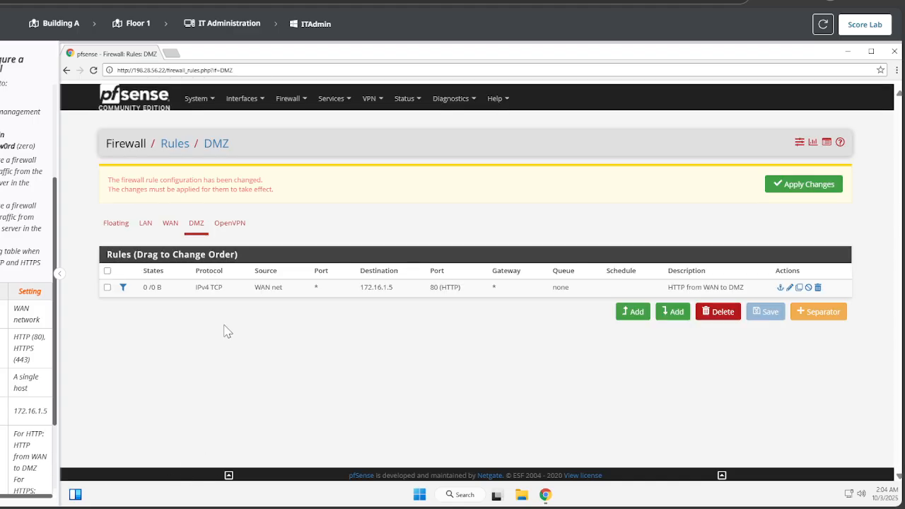
click(794, 183)
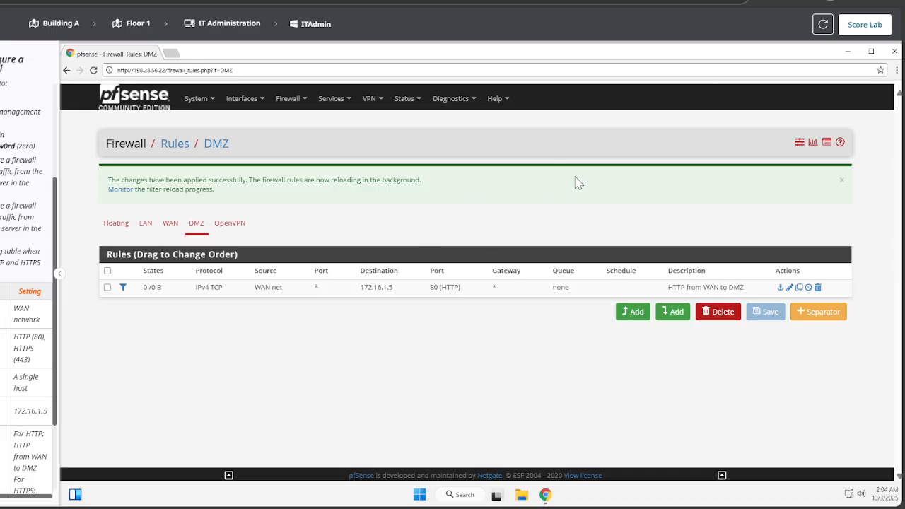
- Copy the HTTP rule into an HTTPS (443) rule described 'HTTPS from WAN to DMZ' and save it
click(799, 287)
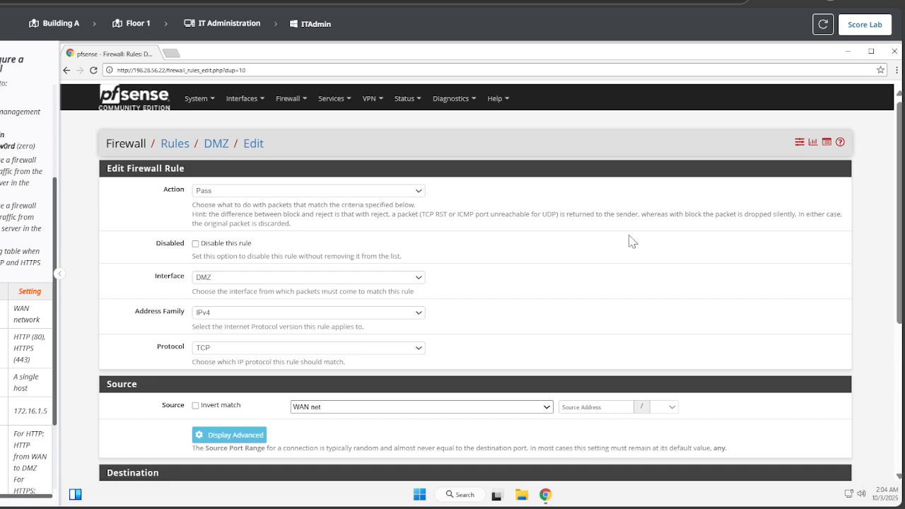
scroll(252, 374, down, 3)
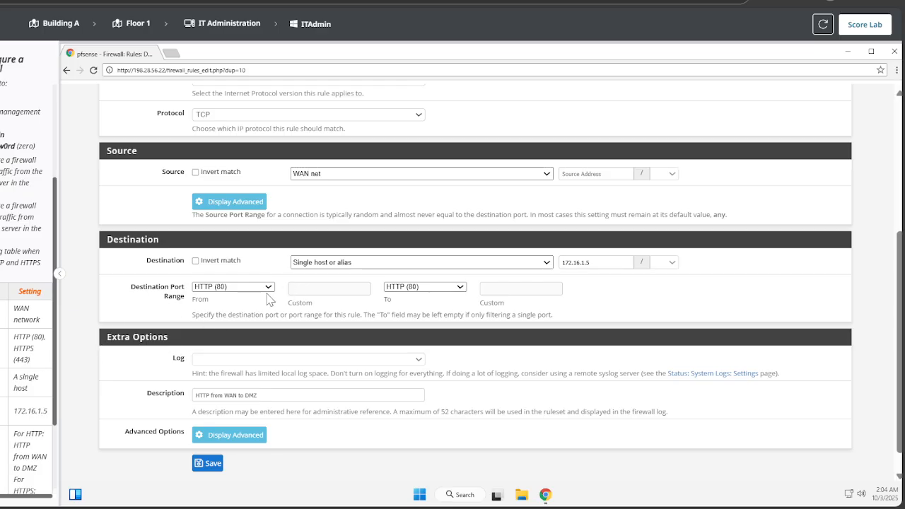
key(Down)
scroll(385, 290, down, 1)
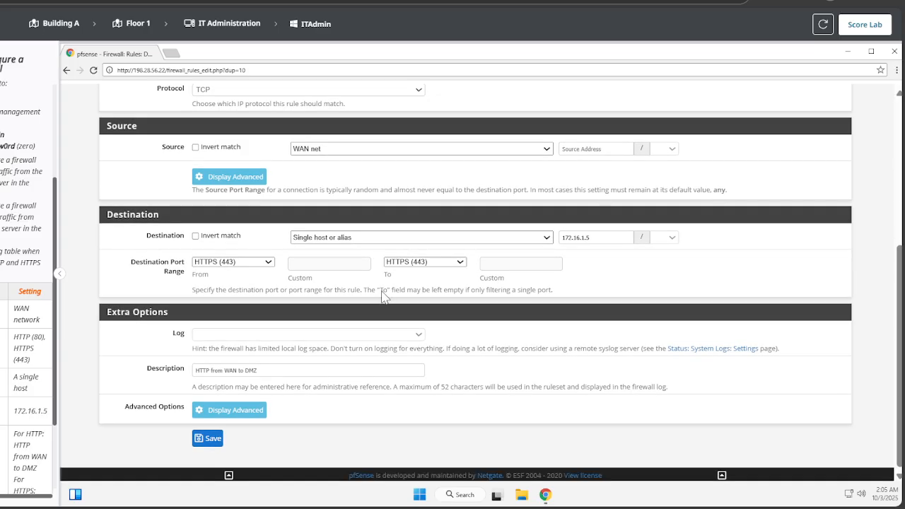
click(210, 373)
text(S)
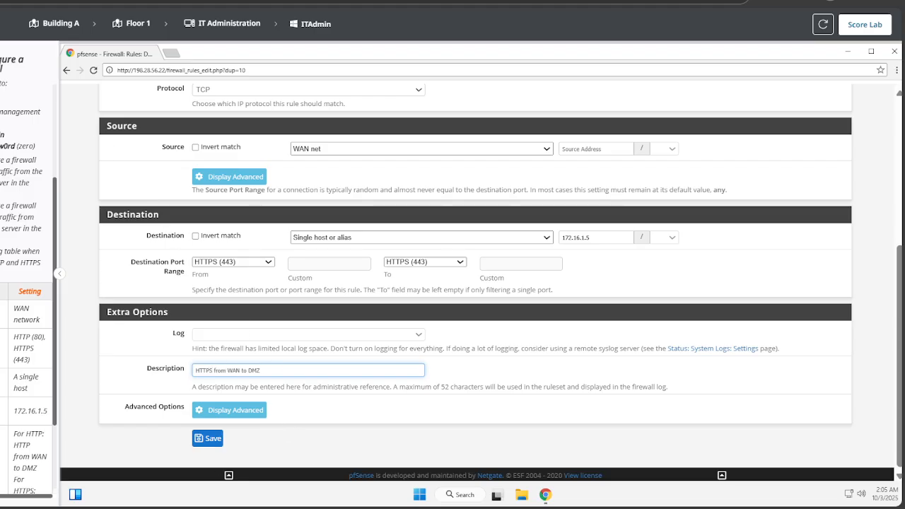
click(209, 439)
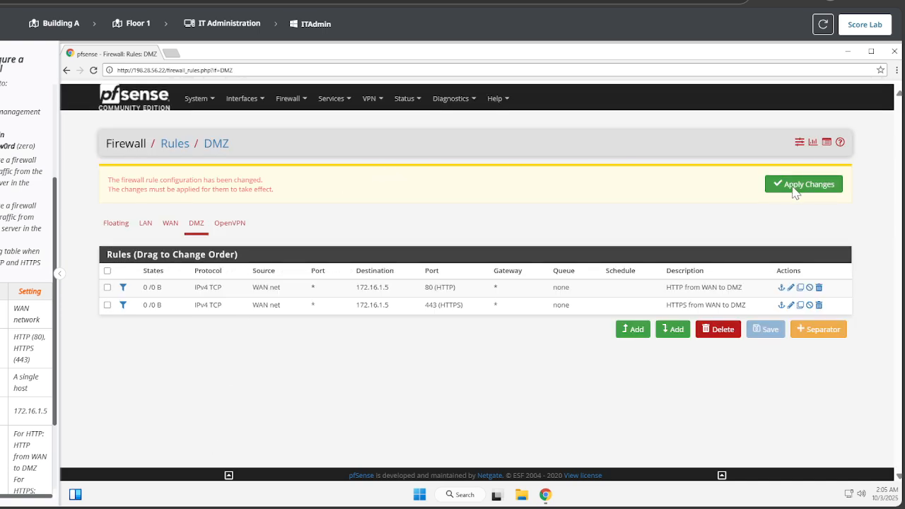
- Apply the pending DMZ rule changes so the HTTP and HTTPS rules take effect
click(792, 189)
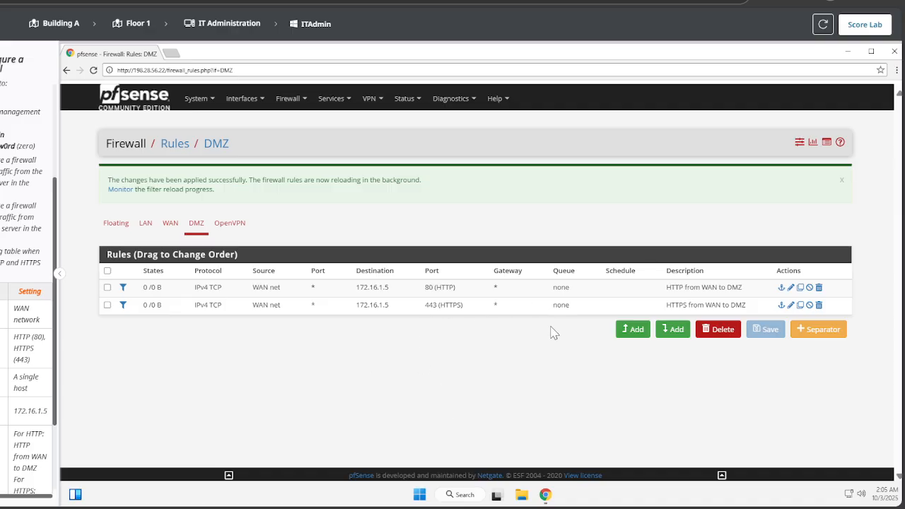
- Add a new top DMZ rule with protocol Any and source LAN net
click(648, 331)
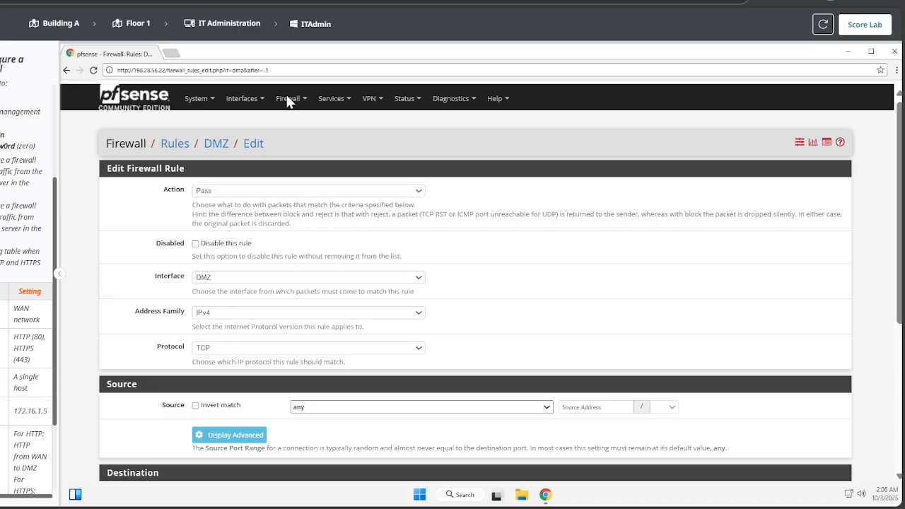
click(250, 54)
scroll(336, 286, down, 1)
scroll(335, 286, down, 2)
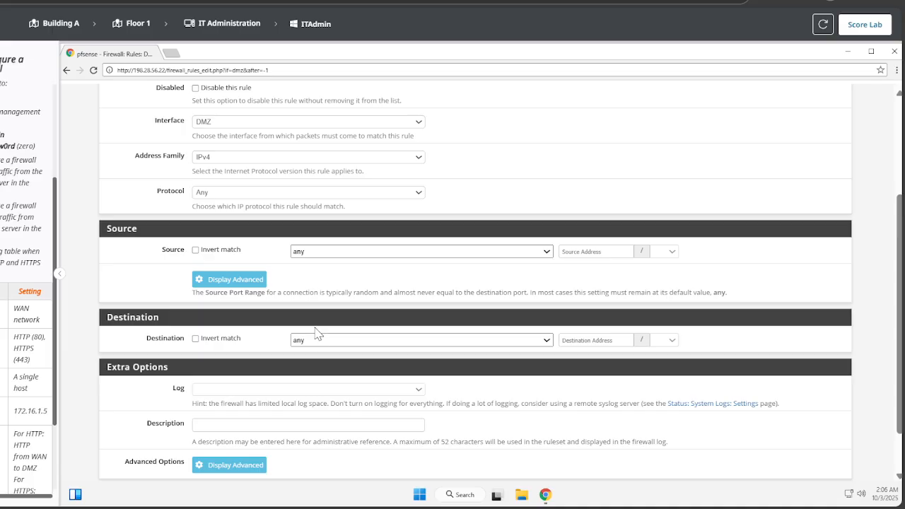
click(323, 379)
- Set the destination to DMZ net, describe it 'LAN to DMZ any', and save
scroll(255, 283, down, 1)
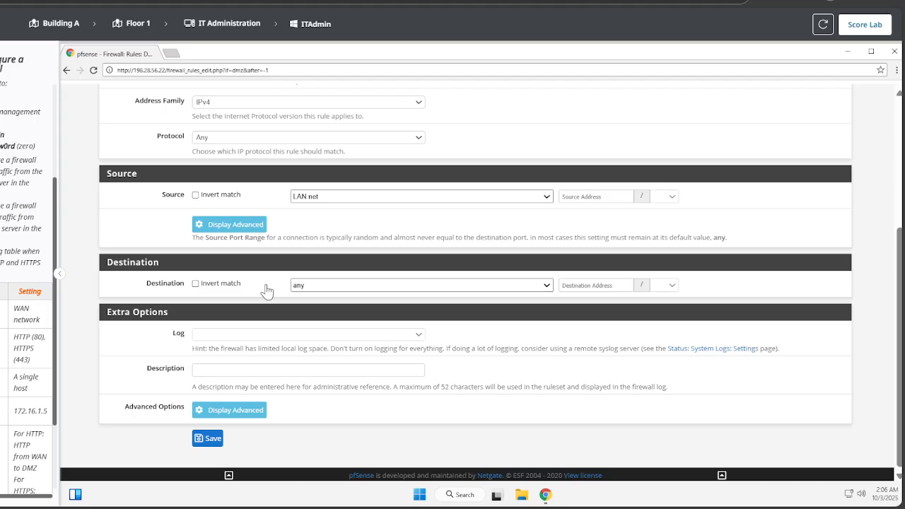
click(329, 290)
click(325, 242)
click(247, 368)
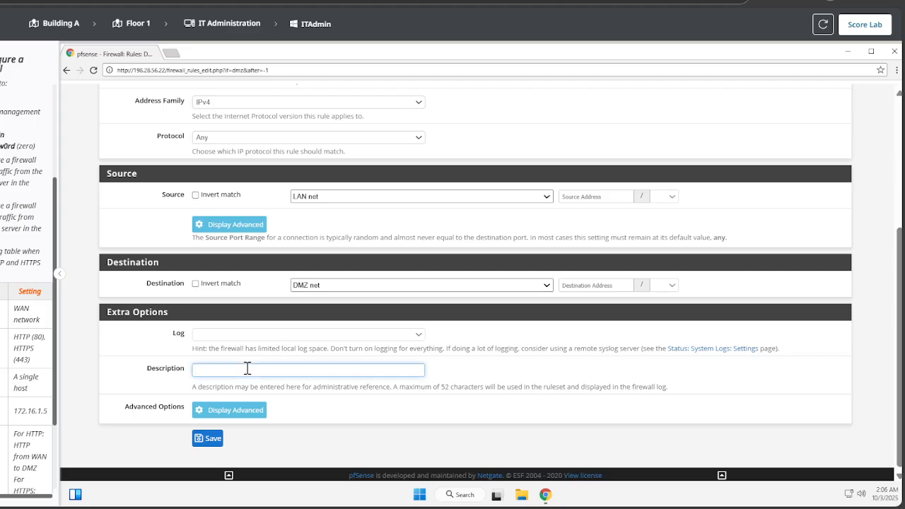
text(LAN to DMZ any)
click(210, 438)
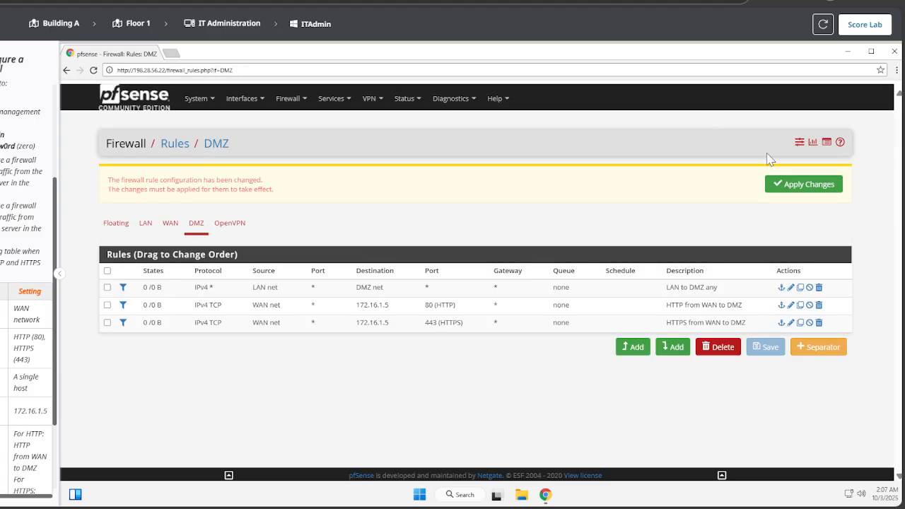
- Apply the LAN to DMZ any rule and submit the lab with Score Lab
click(799, 186)
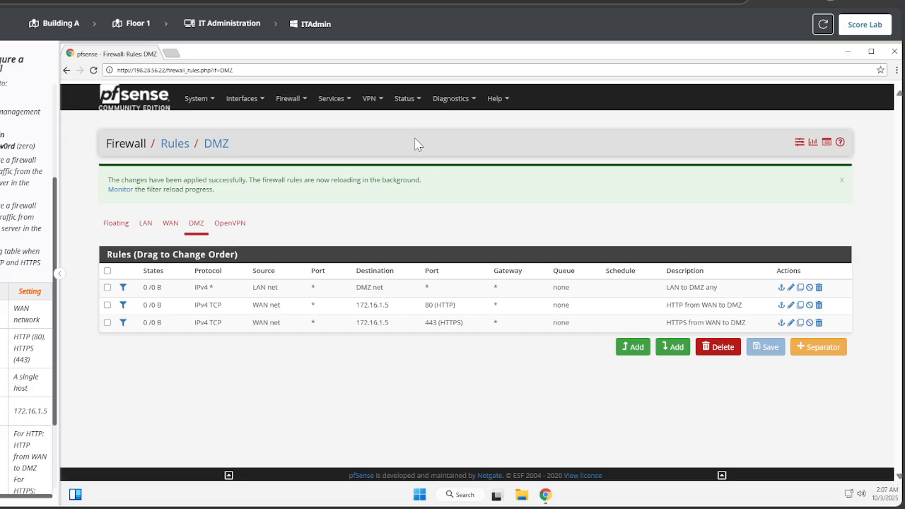
click(868, 25)
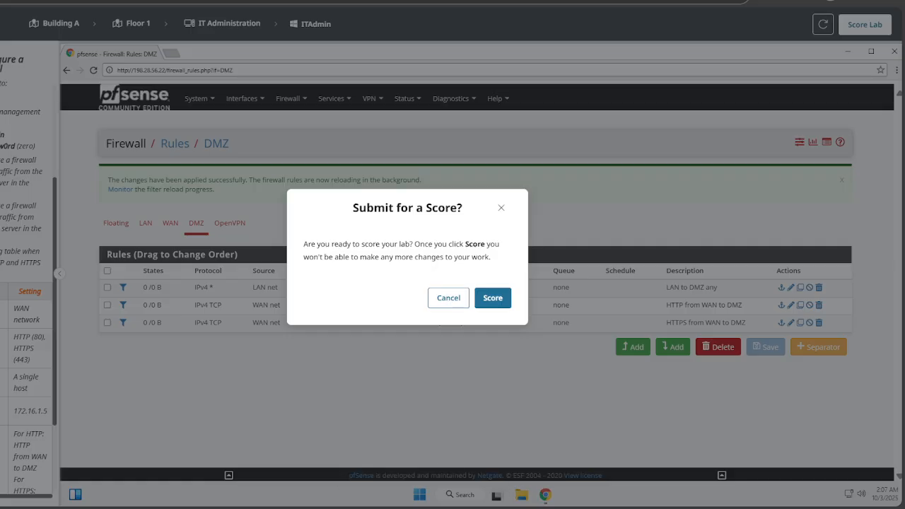